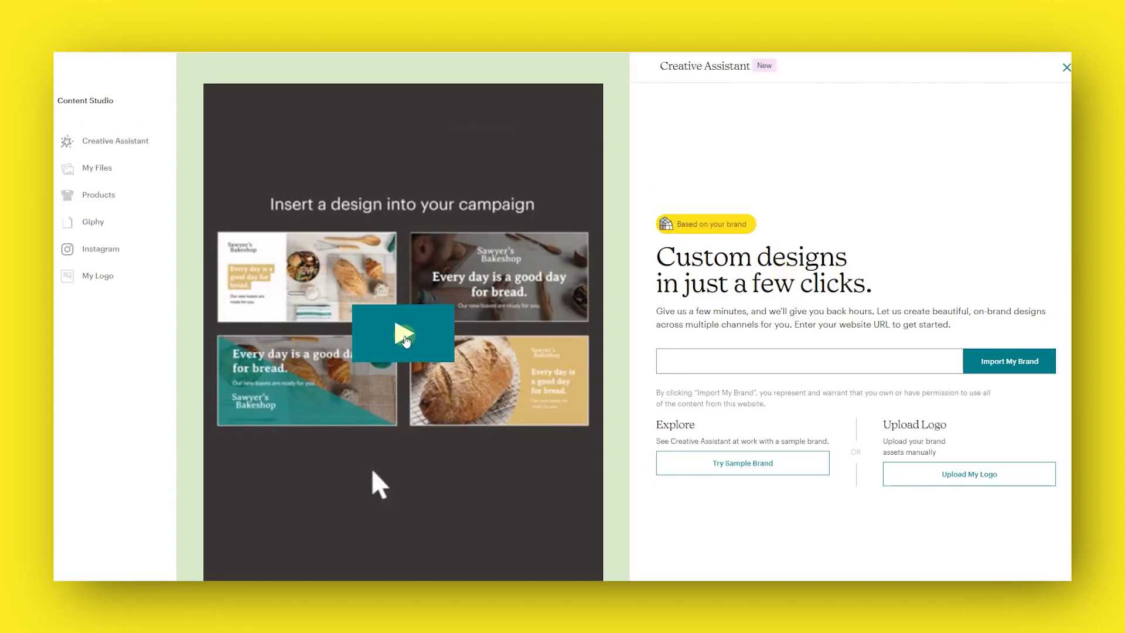
Play the introductory video on Mailchimp's Select a template page
{"action": "left_click", "coordinate": [407, 337]}
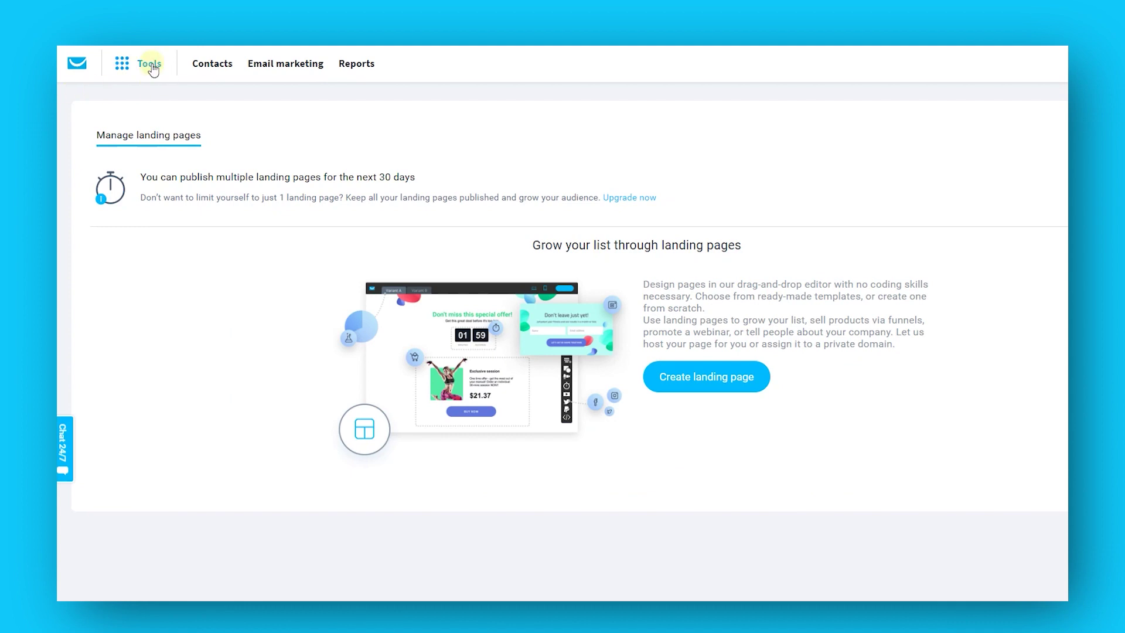
Open the Tools menu from GetResponse's top navigation
{"action": "left_click", "coordinate": [150, 64]}
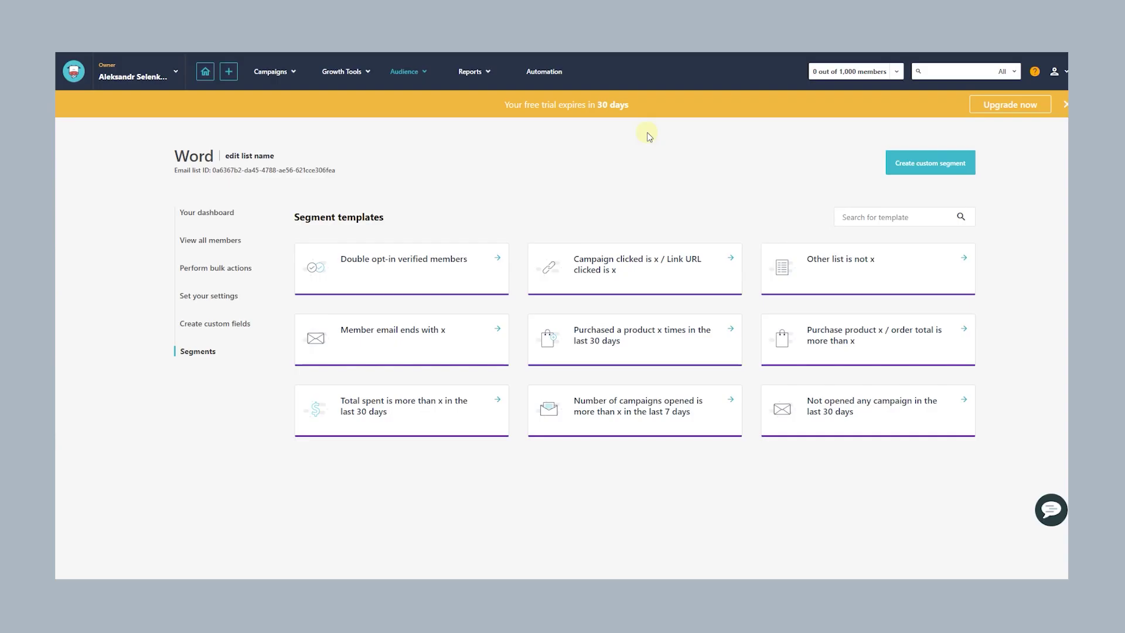
Start a Double opt-in verified members segment, then view the Word list's members and dashboard
{"action": "left_click", "coordinate": [481, 261]}
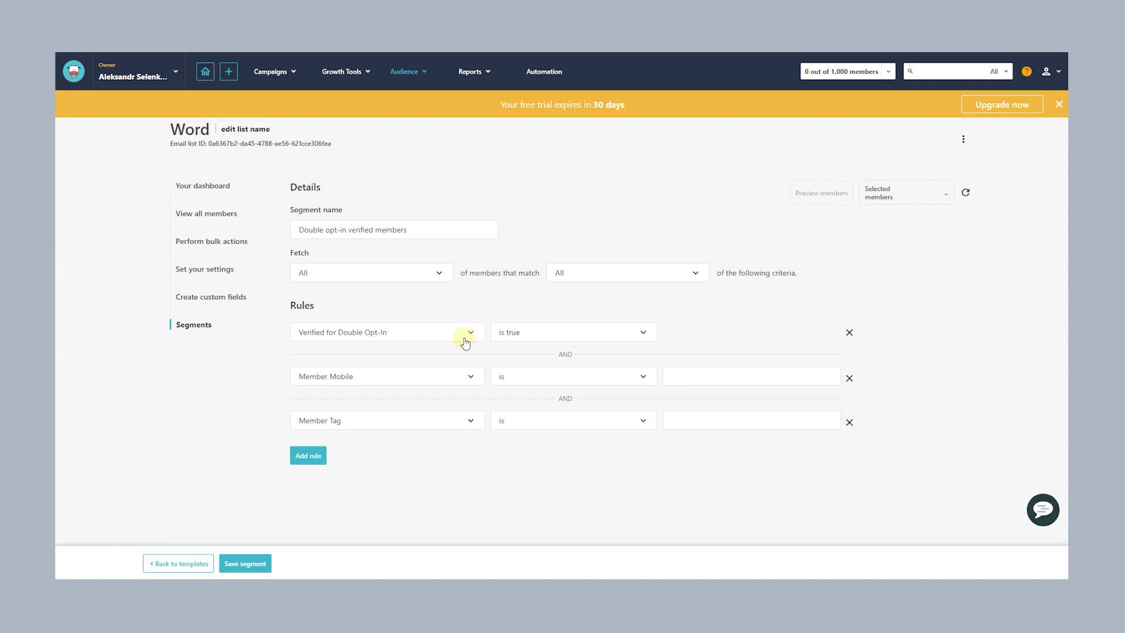
{"action": "left_click", "coordinate": [187, 216]}
{"action": "left_click", "coordinate": [198, 214]}
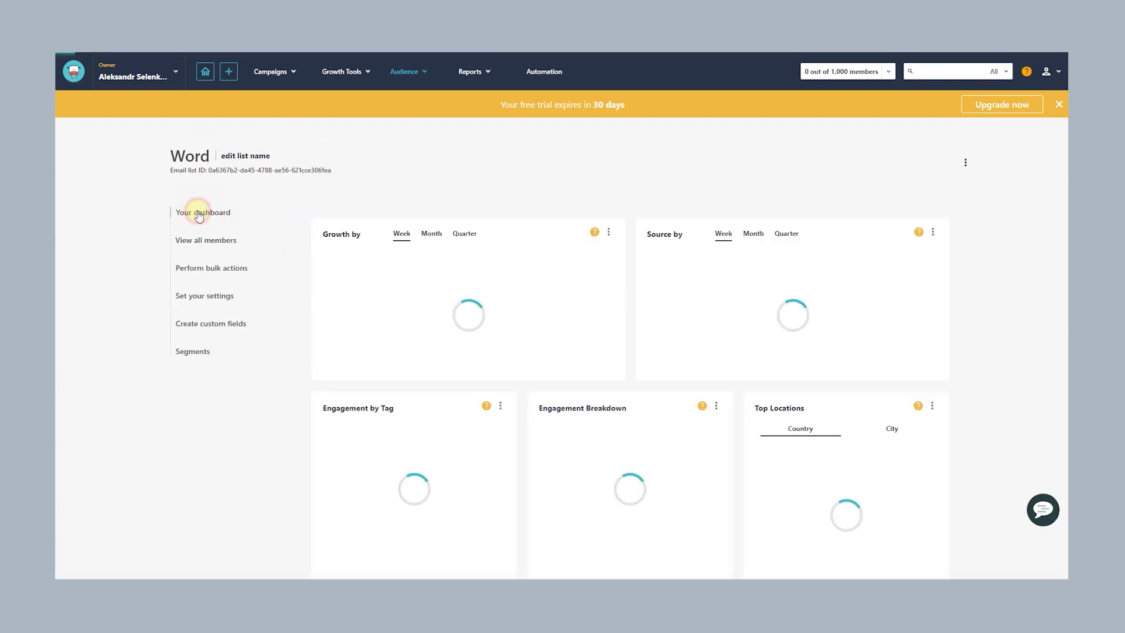
Add a Half Width Container and fill both columns with Santorini photos
{"action": "left_click", "coordinate": [219, 270]}
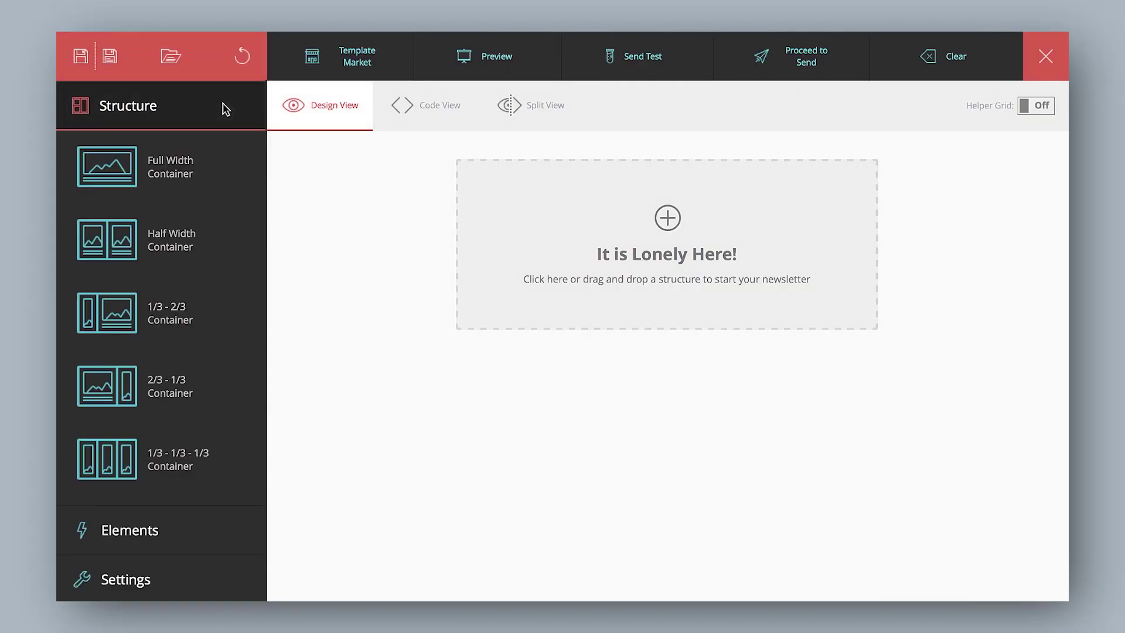
{"action": "left_click_drag", "start_coordinate": [443, 249], "coordinate": [714, 224]}
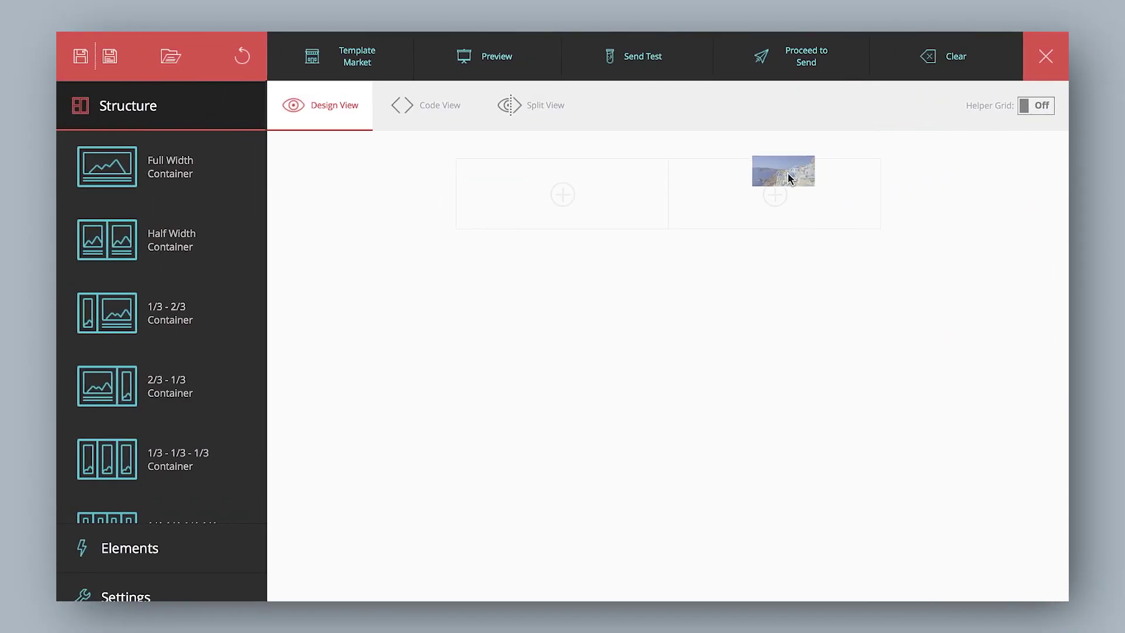
{"action": "left_click_drag", "start_coordinate": [788, 172], "coordinate": [779, 181]}
Add the VISIT SANTORINI text block to the left column, with a button below it
{"action": "left_click", "coordinate": [230, 549]}
{"action": "left_click_drag", "start_coordinate": [228, 290], "coordinate": [232, 284]}
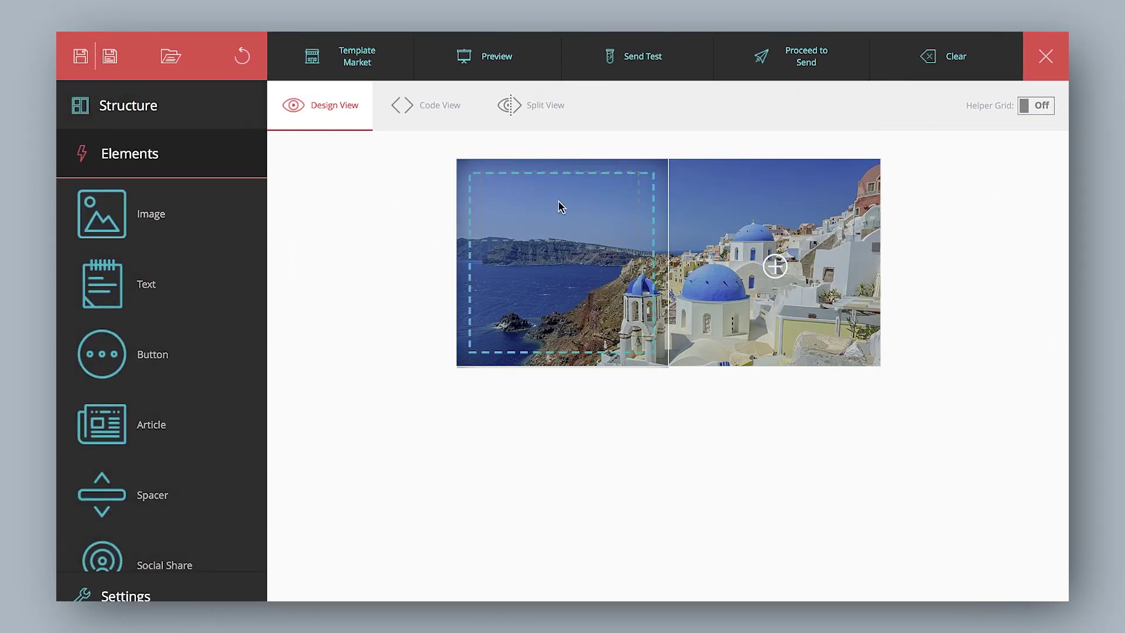
{"action": "left_click", "coordinate": [538, 208]}
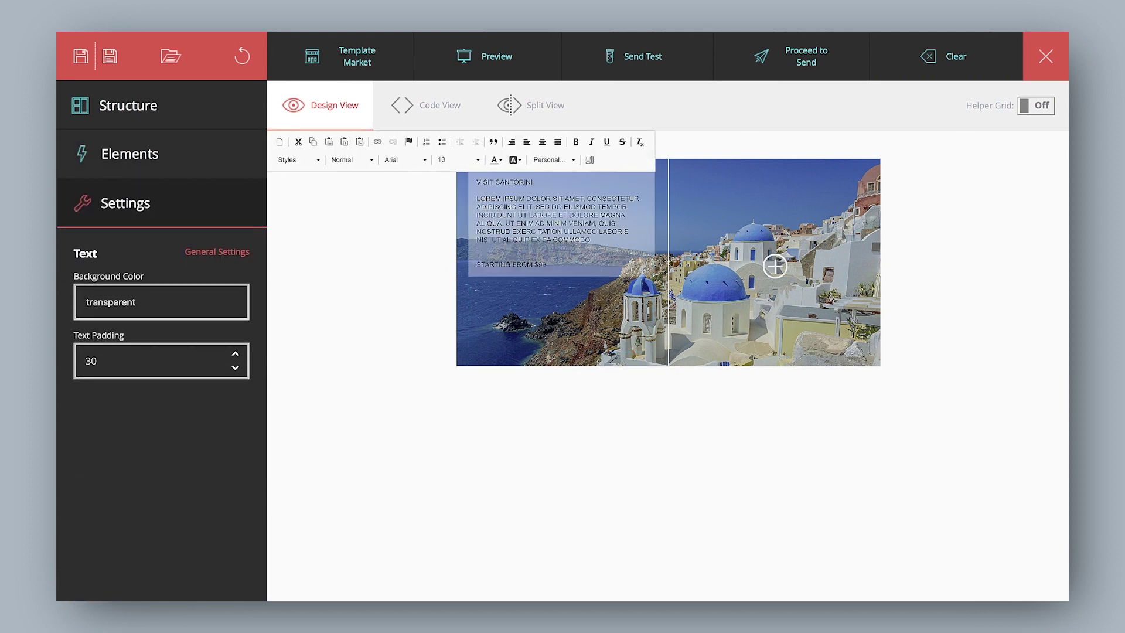
{"action": "left_click", "coordinate": [301, 173]}
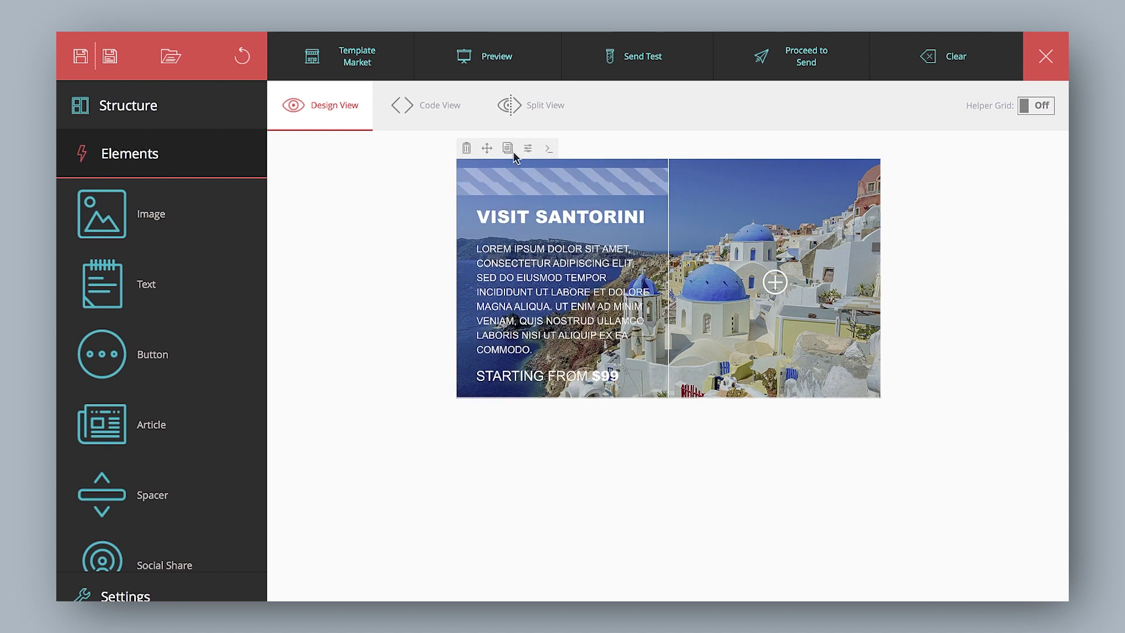
{"action": "left_click_drag", "start_coordinate": [473, 404], "coordinate": [479, 406]}
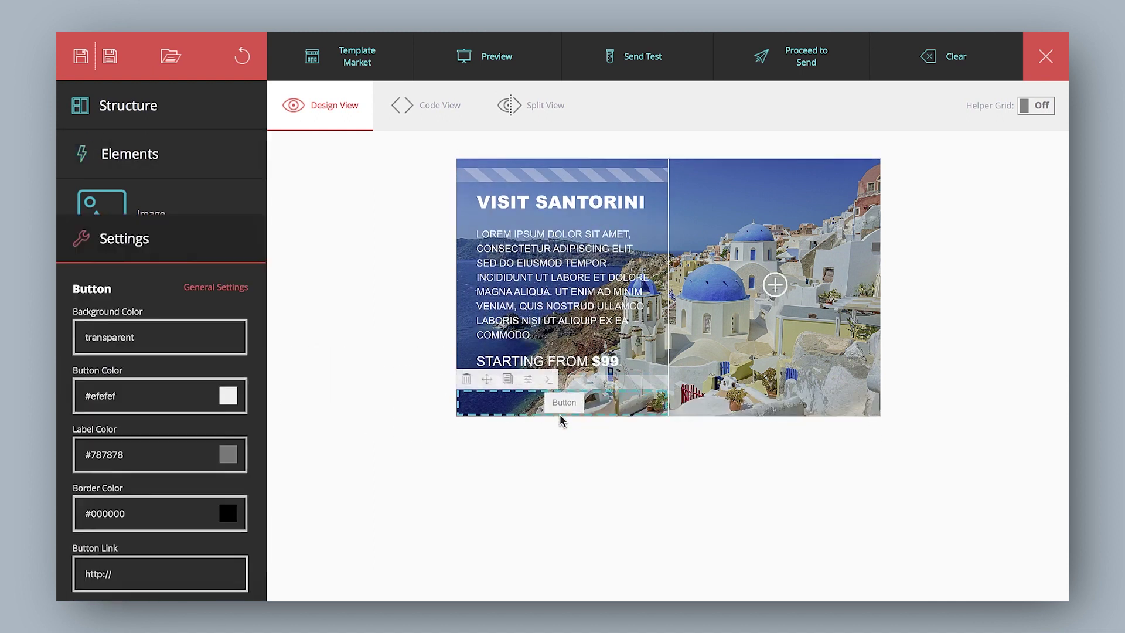